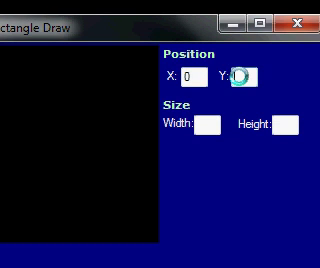
Step: Enter width 100 and height 40, then draw the white outline at the canvas's top-left
left_click(212, 123)
type("100")
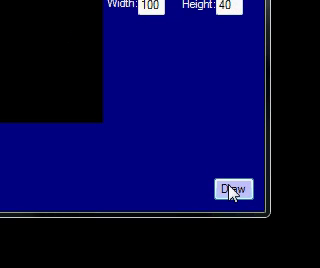
left_click(231, 190)
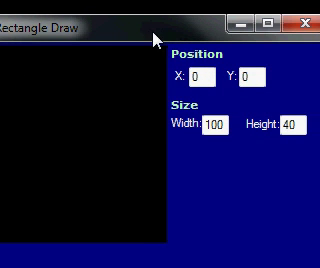
Step: Shift the window to the right and replace the X value 0 with 50
left_click_drag(155, 40, 245, 42)
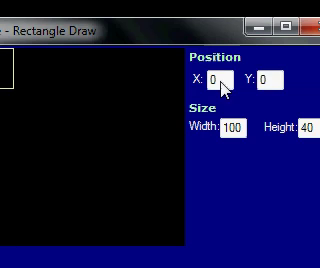
double_click(220, 81)
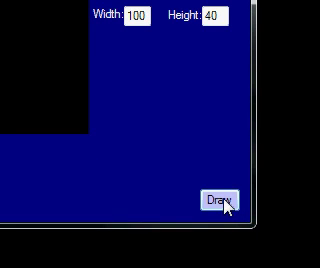
Step: Redraw the outline at X 50, then set Y to 20 and redraw it lower
left_click(226, 203)
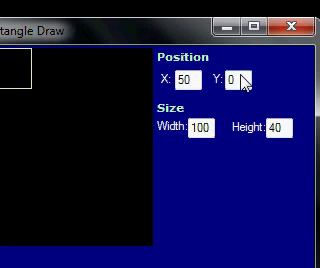
double_click(243, 80)
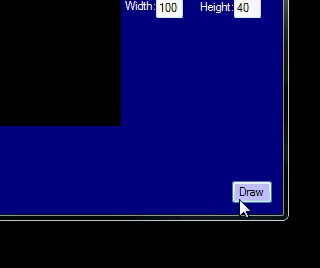
left_click(241, 207)
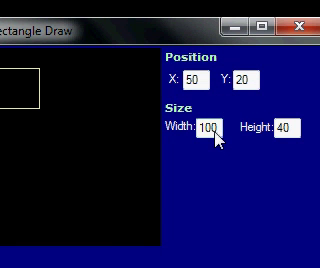
Step: Replace the width digits with 150 and redraw the wider outline
left_click_drag(216, 131, 204, 131)
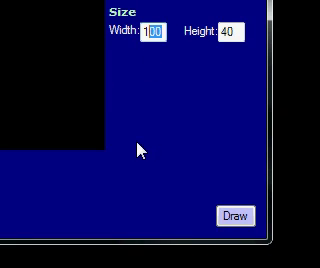
type("5")
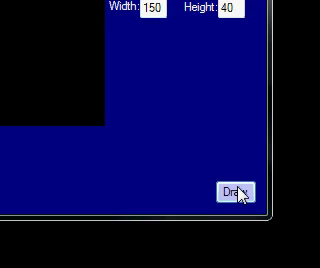
left_click(240, 193)
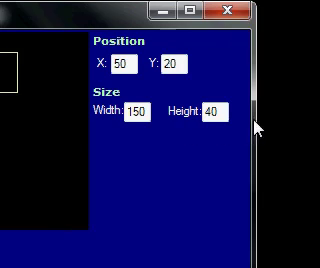
Step: Narrow the window and replace the height value with 100
left_click_drag(257, 128, 225, 125)
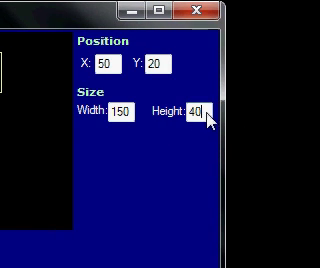
left_click_drag(207, 112, 179, 113)
type("100")
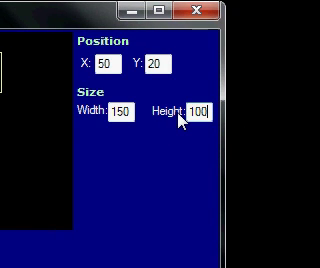